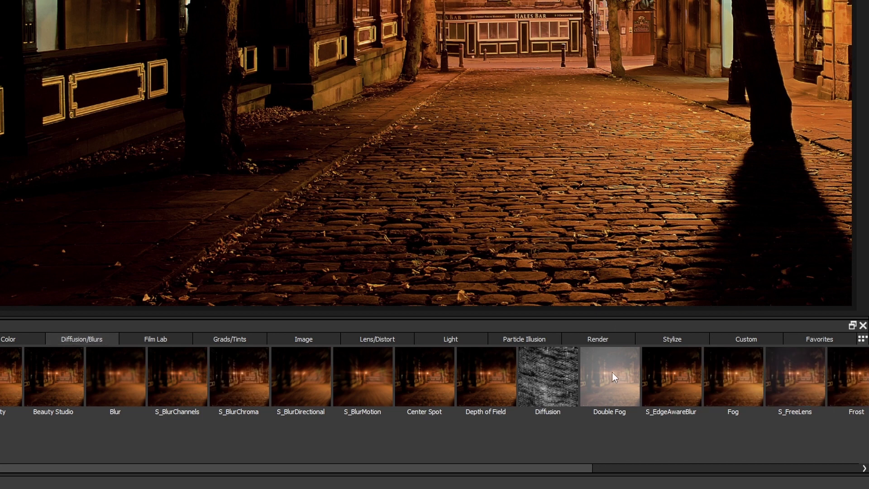
Apply Double Fog with its vanishing point on the lamps, fog 9, matte Position 39, Range 23.
left_click(613, 376)
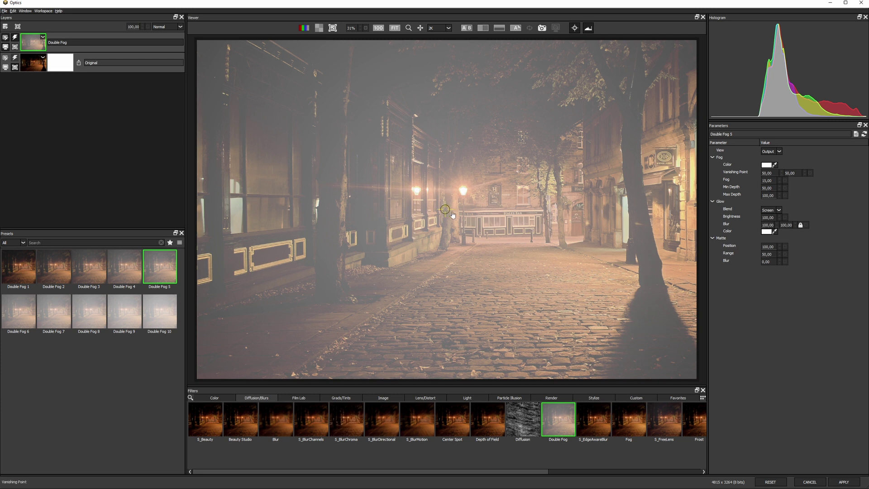
left_click(517, 228)
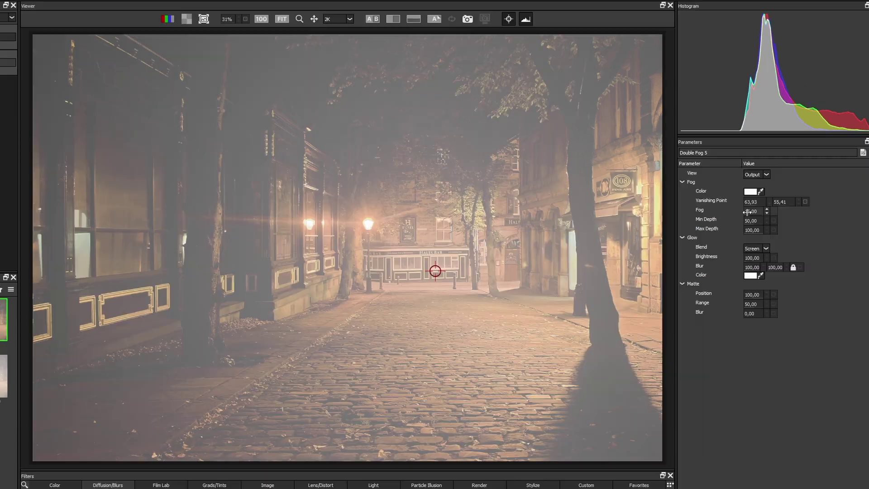
left_click_drag(770, 180, 756, 181)
left_click_drag(738, 211, 746, 212)
mouse_move(748, 303)
left_mouse_down()
mouse_move(711, 294)
mouse_move(717, 303)
mouse_move(750, 295)
left_mouse_up()
left_click_drag(745, 211, 742, 214)
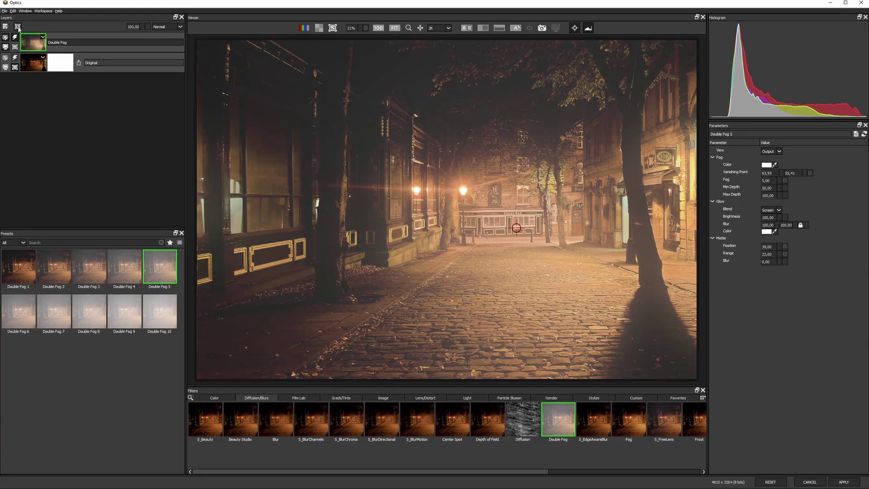
Add a Spot mask to the Double Fog layer and stretch it into a wide ellipse at aspect 216.
left_click(18, 27)
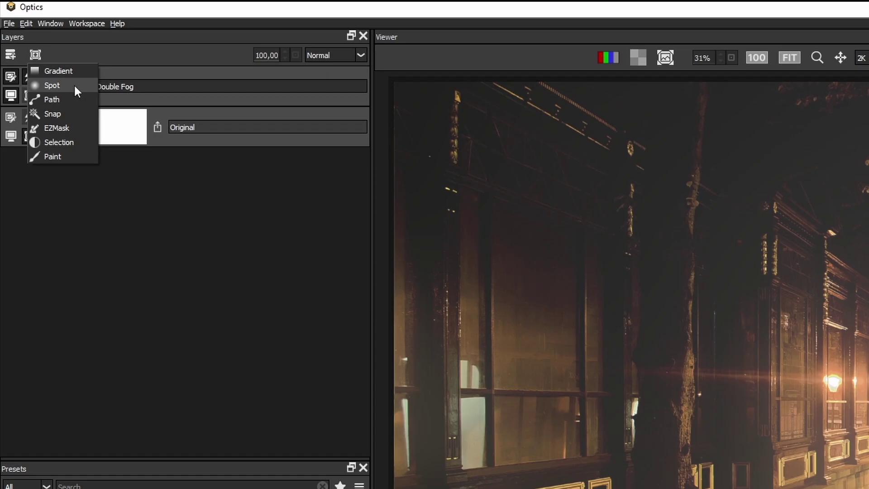
left_click(76, 85)
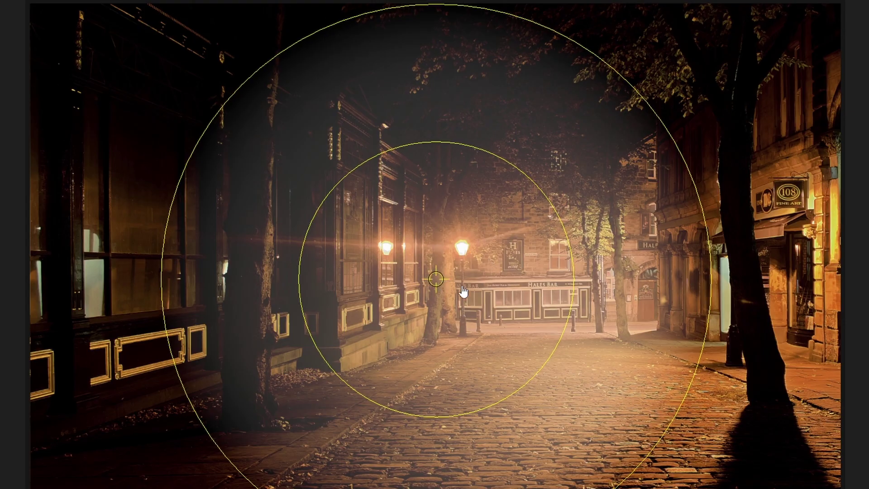
left_click_drag(400, 129, 506, 149)
left_click_drag(225, 43, 291, 52)
left_click_drag(146, 25, 162, 25)
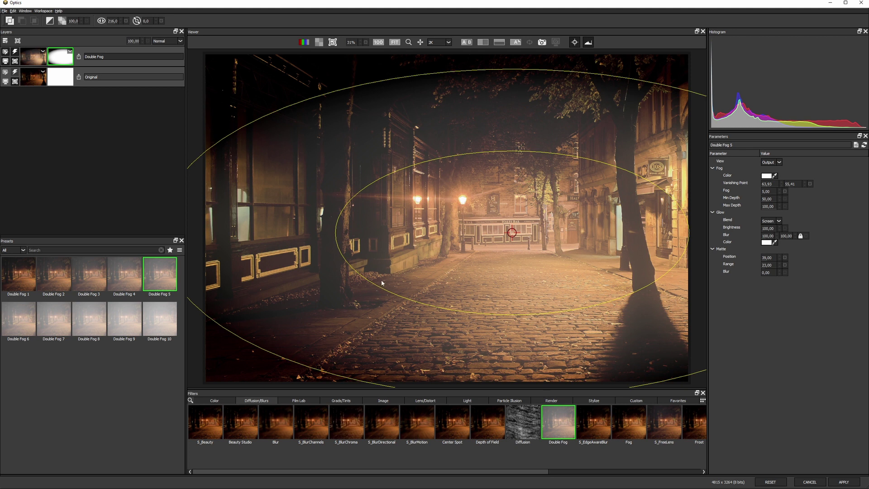
left_click_drag(382, 284, 385, 276)
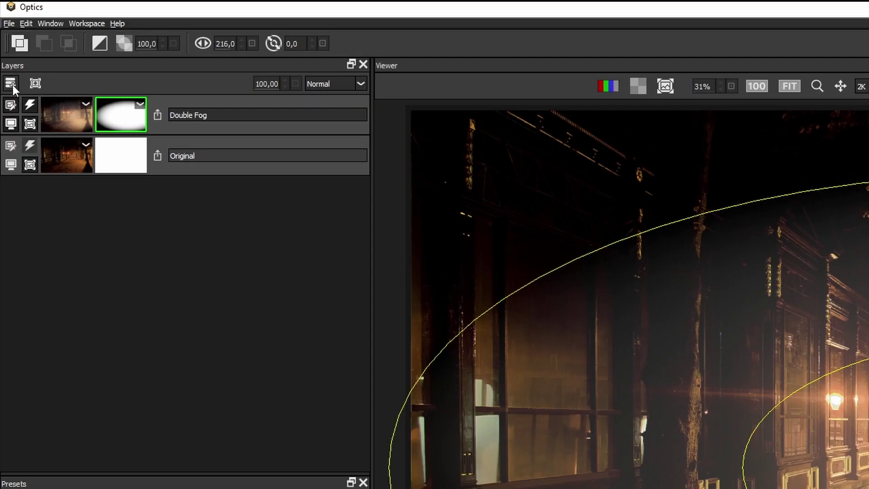
Add a new layer with the Diffusion filter and browse its texture presets.
left_click(11, 83)
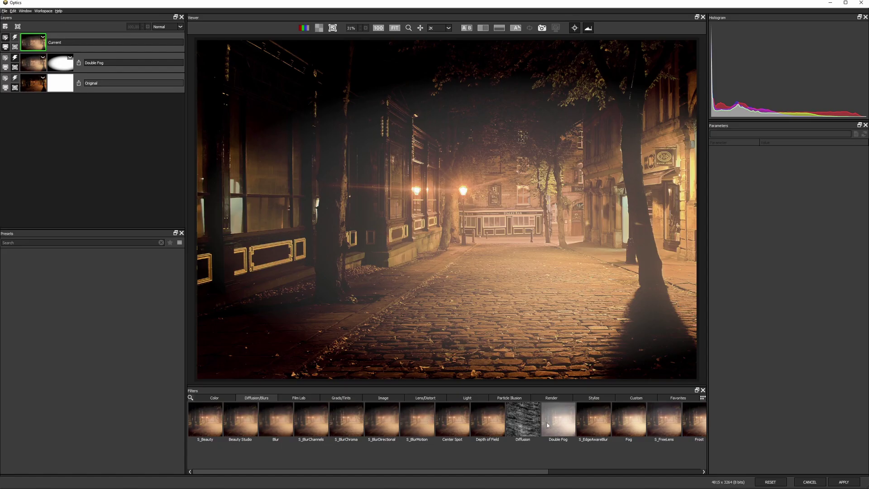
left_click(527, 421)
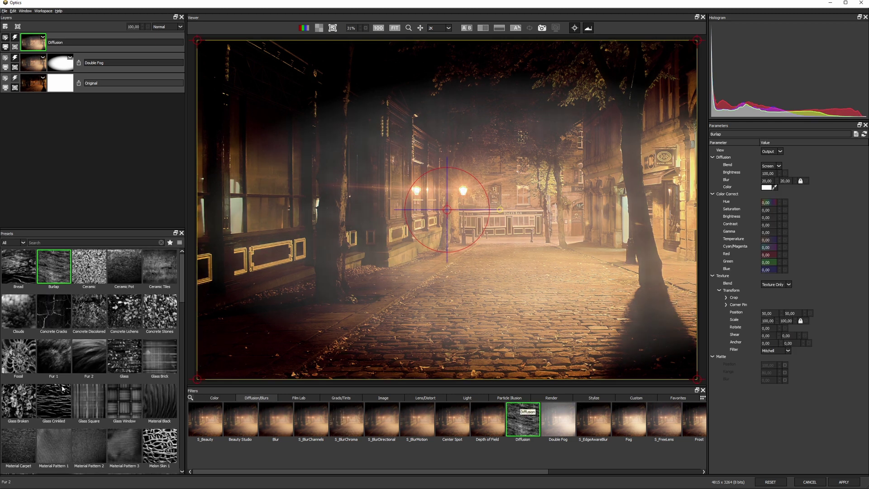
left_click(89, 446)
left_click(89, 402)
left_click(125, 401)
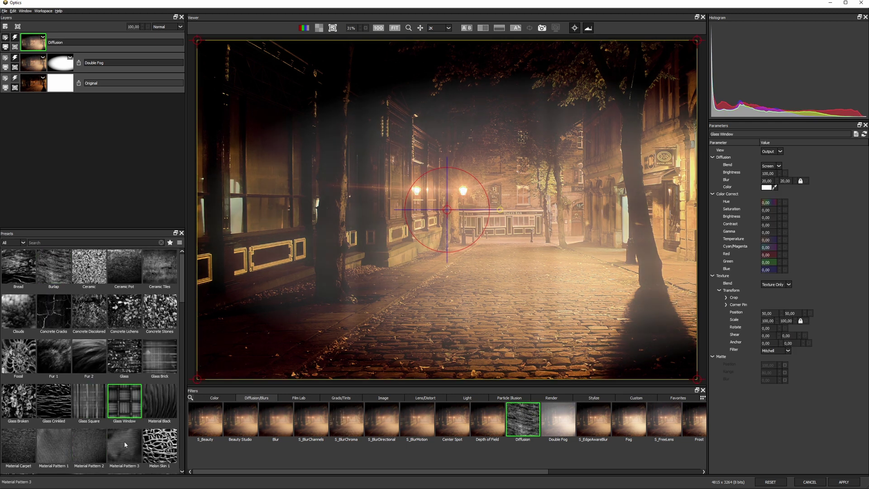
Choose the Plants Lichen 1 texture and lower Diffusion Brightness to 77.
left_click(125, 445)
scroll(125, 407, "down", 5)
left_click(124, 403)
left_click(103, 410)
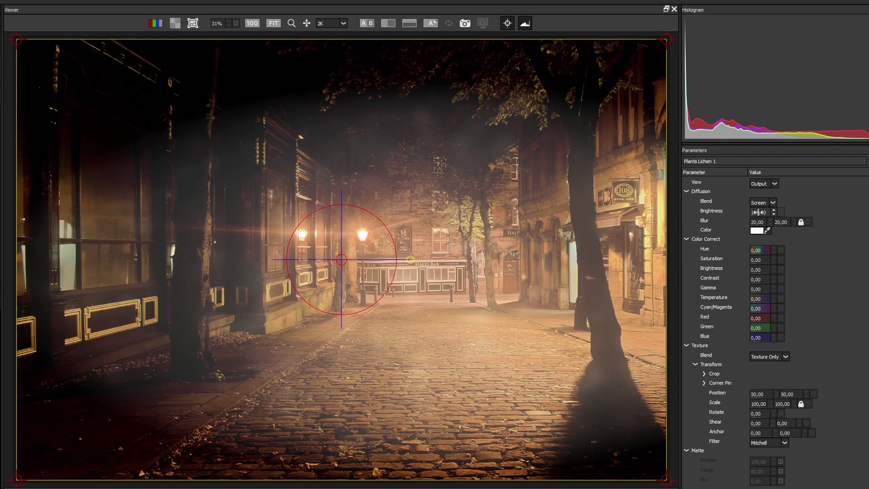
left_click_drag(766, 173, 730, 171)
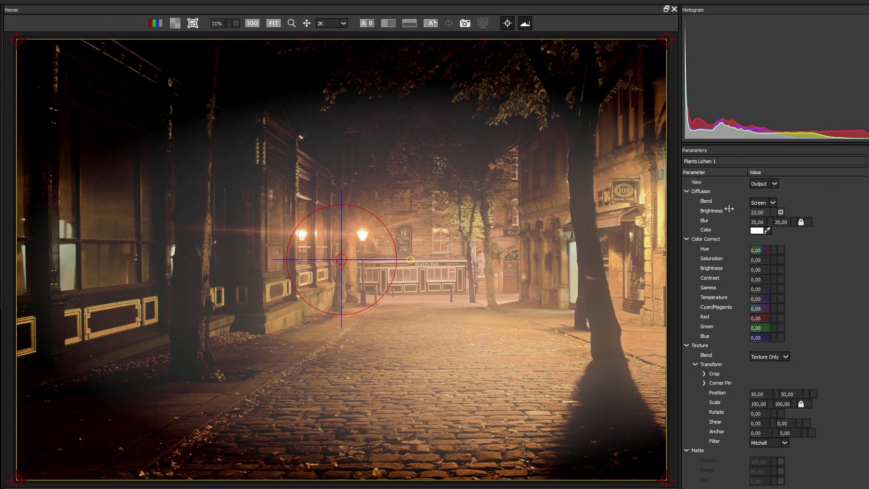
mouse_move(730, 208)
left_mouse_down()
mouse_move(720, 209)
mouse_move(730, 210)
left_mouse_up()
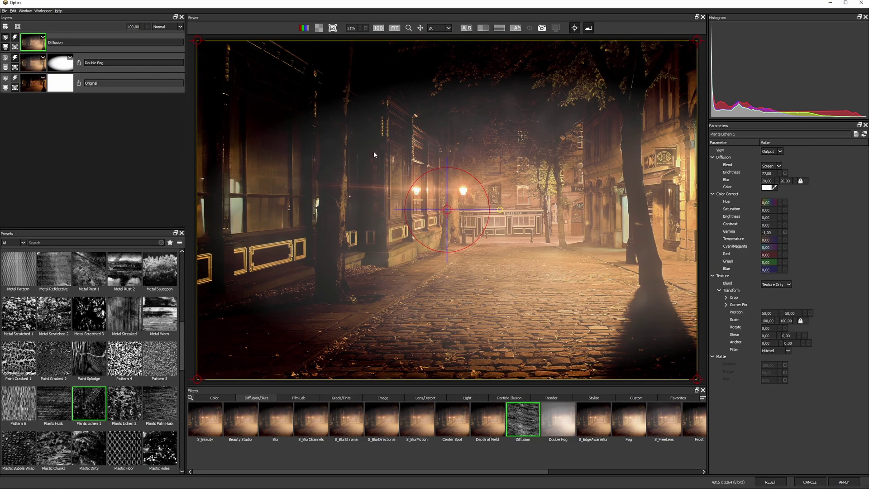
Add a new top layer with the S_LensFlare filter from the Light category.
left_click(5, 28)
left_click(477, 397)
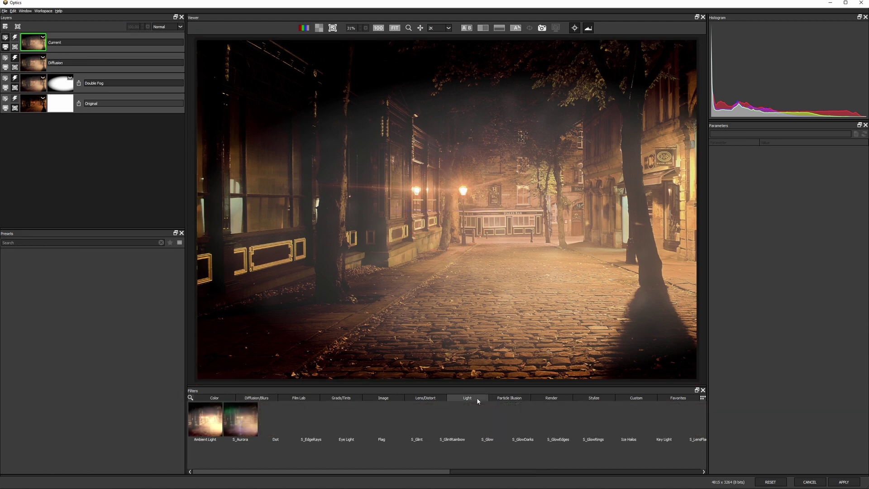
left_click_drag(436, 473, 533, 473)
left_click(515, 425)
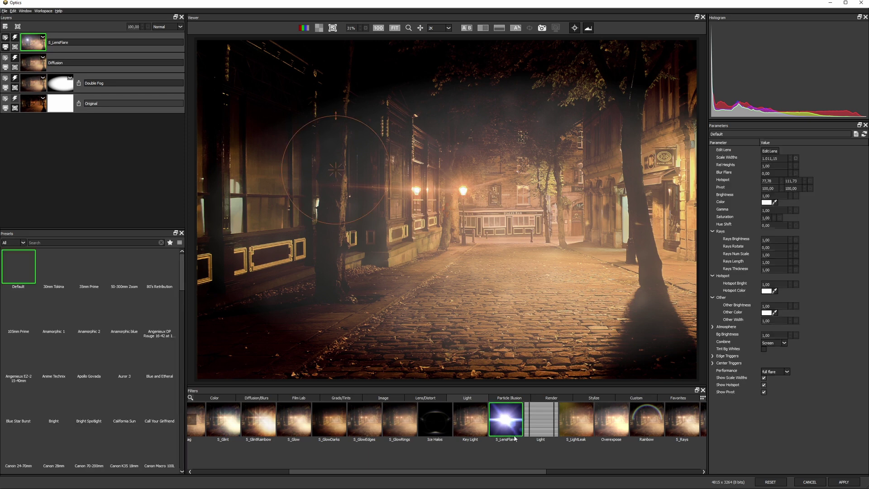
Pick the Explorer preset for the lens flare.
left_click_drag(178, 275, 179, 291)
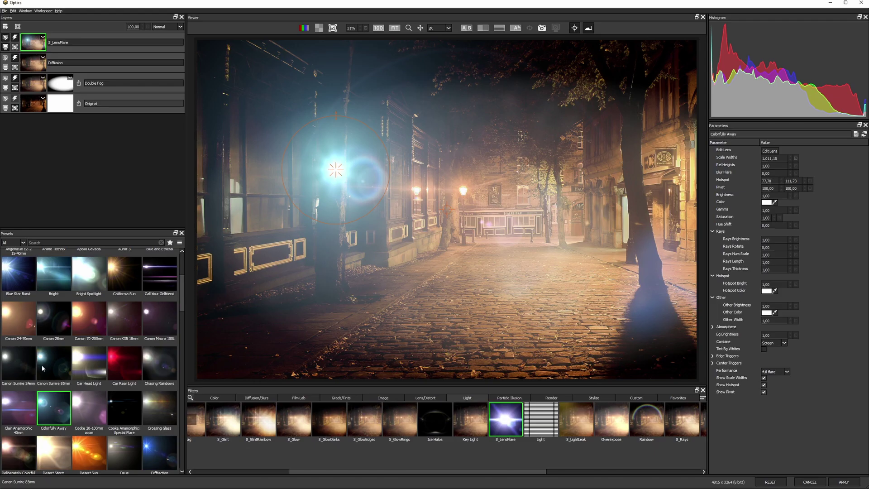
left_click(59, 272)
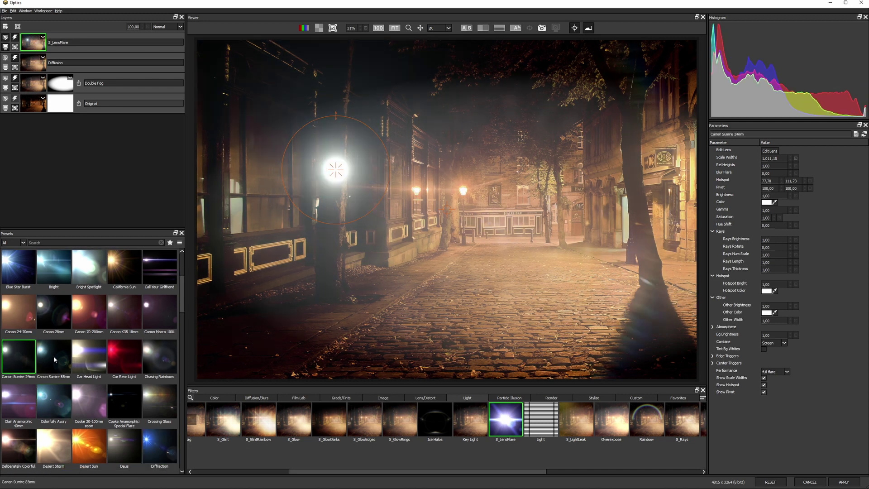
scroll(55, 360, "down", 3)
left_click(25, 438)
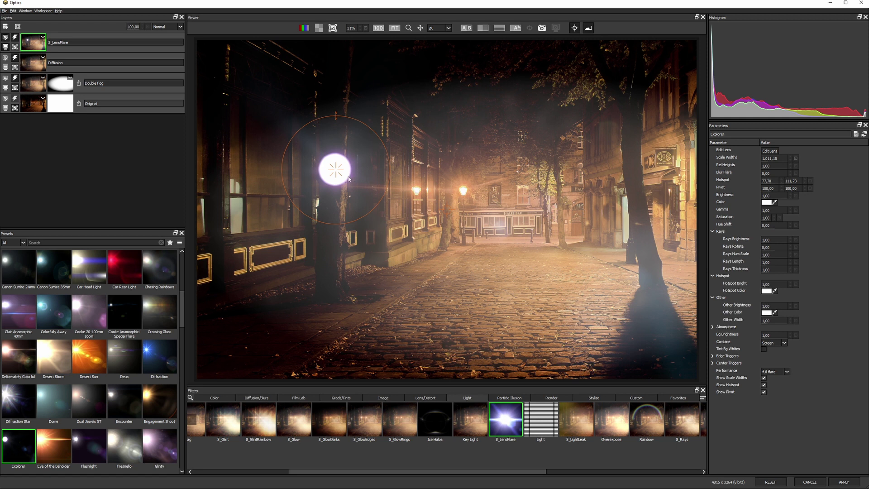
Move the flare hotspot and pivot onto the central street lamp.
left_click_drag(349, 179, 464, 191)
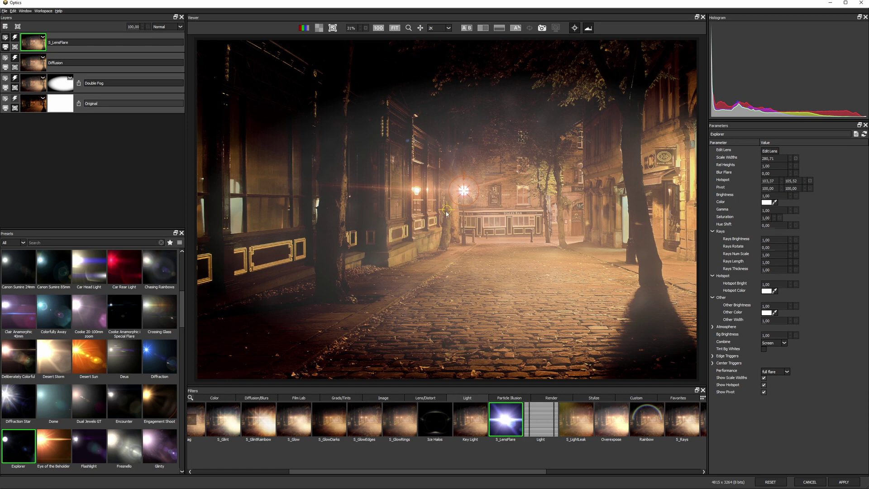
left_click_drag(445, 211, 325, 208)
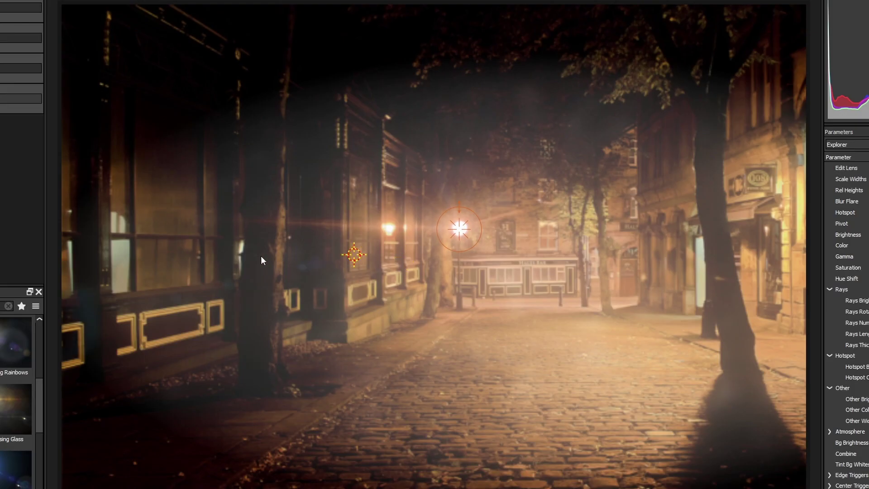
mouse_move(270, 227)
left_mouse_down()
mouse_move(367, 196)
mouse_move(385, 230)
mouse_move(377, 227)
left_mouse_up()
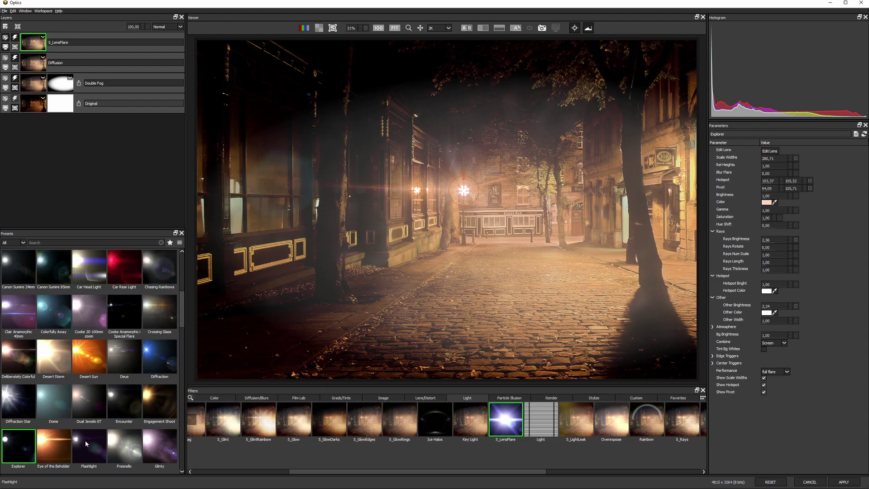
Switch the flare to the Flashlight preset and shift its pivot left to 79.90, 107.51.
left_click(86, 443)
left_click(63, 411)
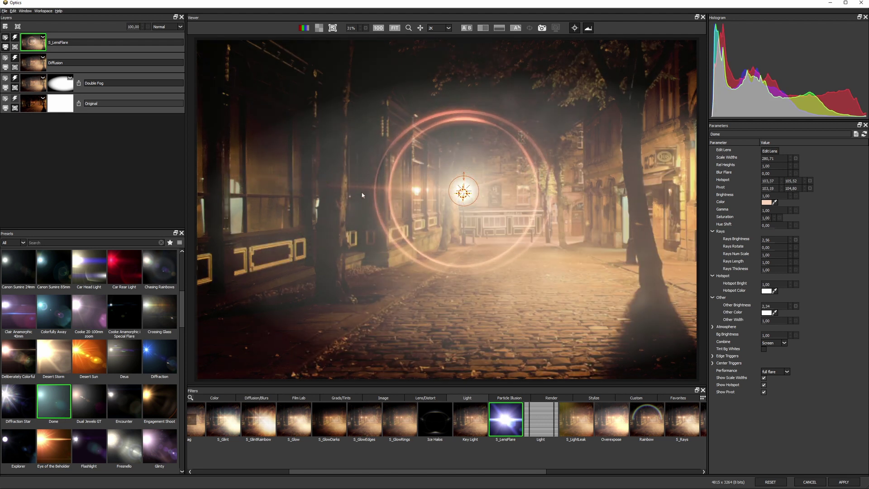
left_click_drag(417, 190, 382, 186)
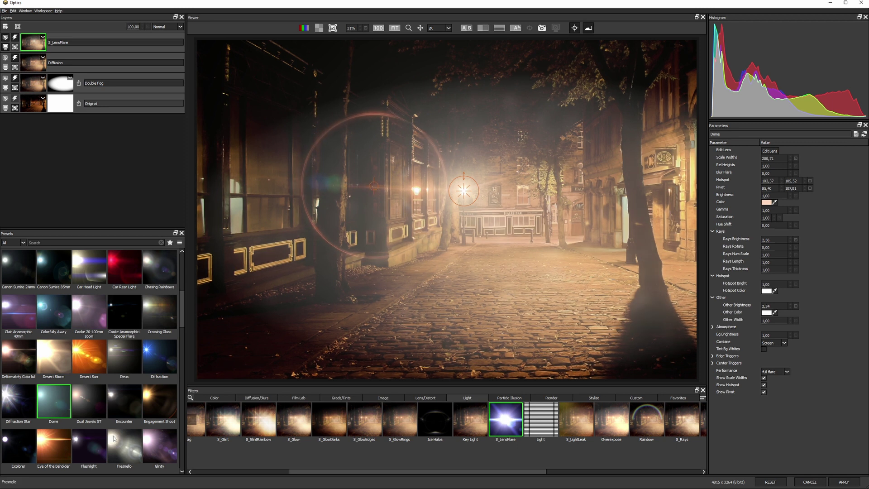
left_click(91, 447)
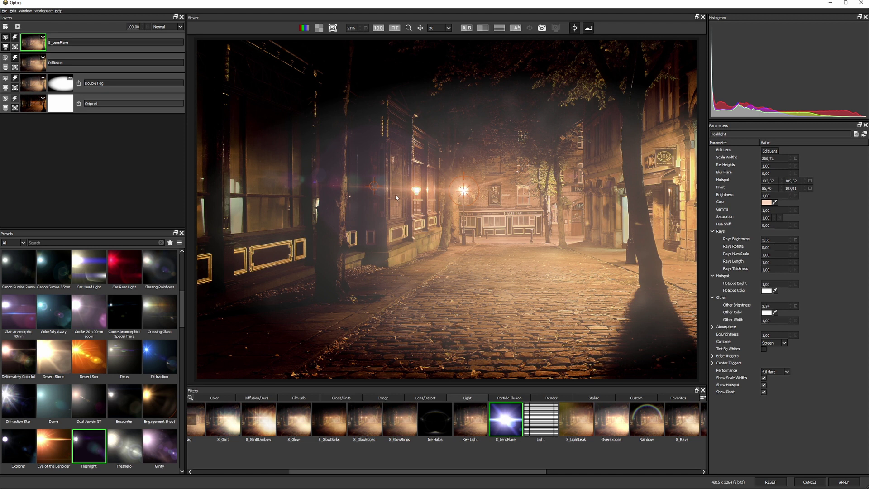
left_click_drag(375, 190, 348, 185)
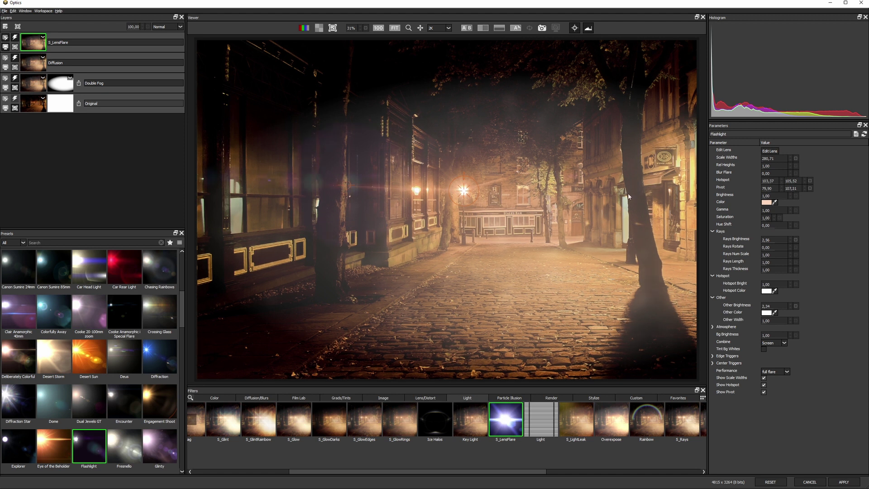
Add a Film Stocks layer on top and compare the Agfa RSX II 100, Vista 100 and XT320HS looks.
left_click(5, 27)
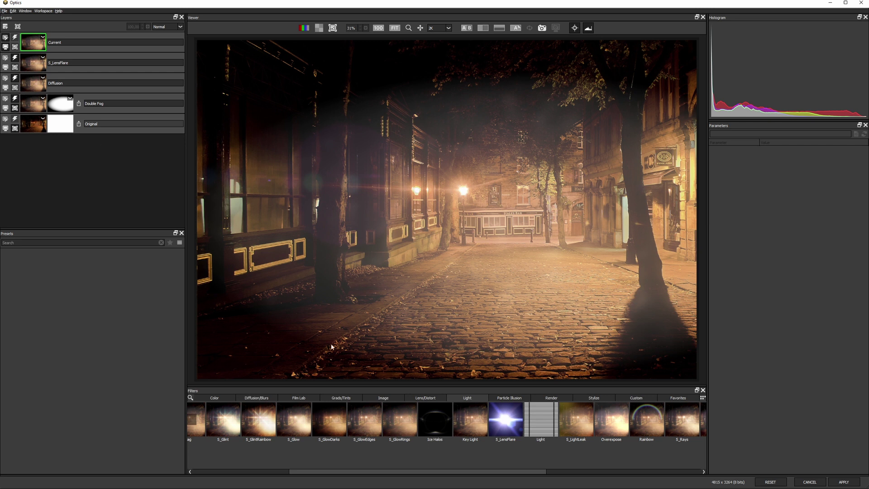
left_click(299, 398)
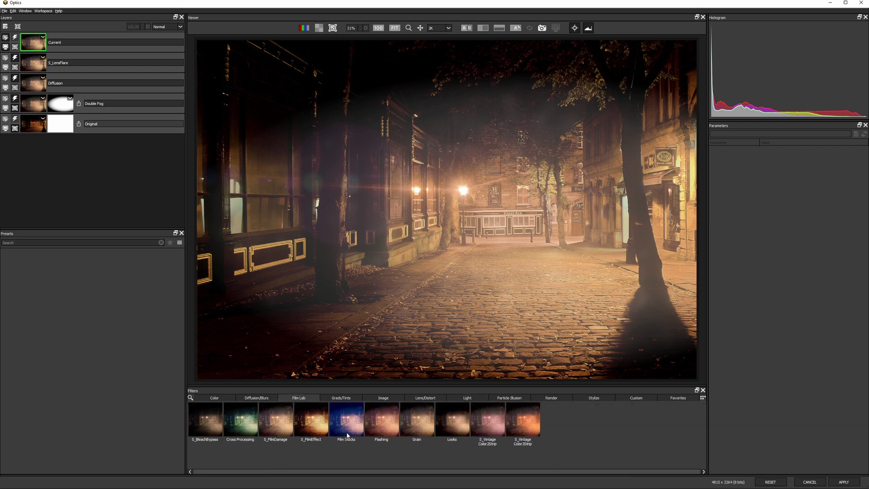
left_click(345, 424)
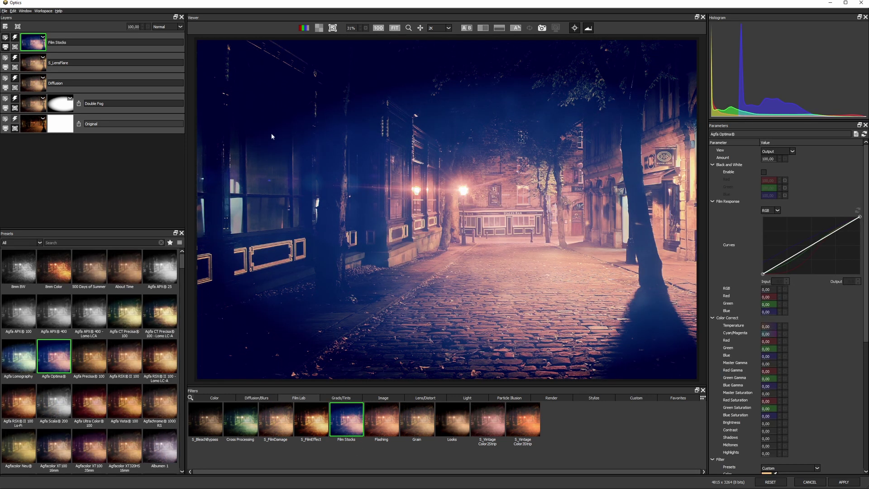
left_click(125, 360)
left_click(125, 396)
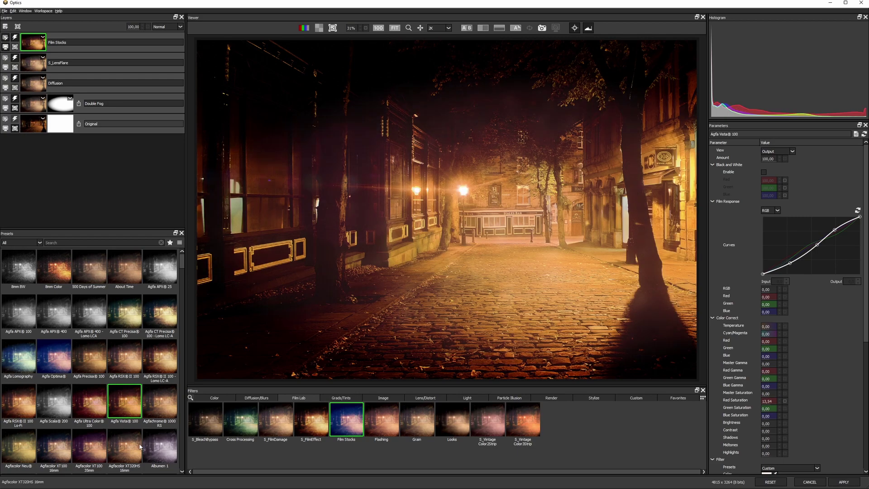
left_click(124, 446)
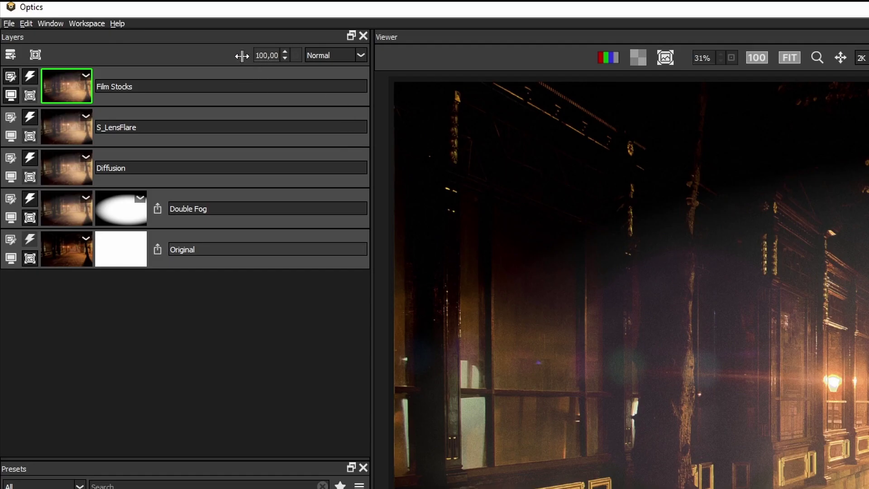
Lower the Film Stocks layer opacity, preview Anthotype 3 and Birdman, and set blending to Soft Light.
left_click_drag(241, 54, 197, 59)
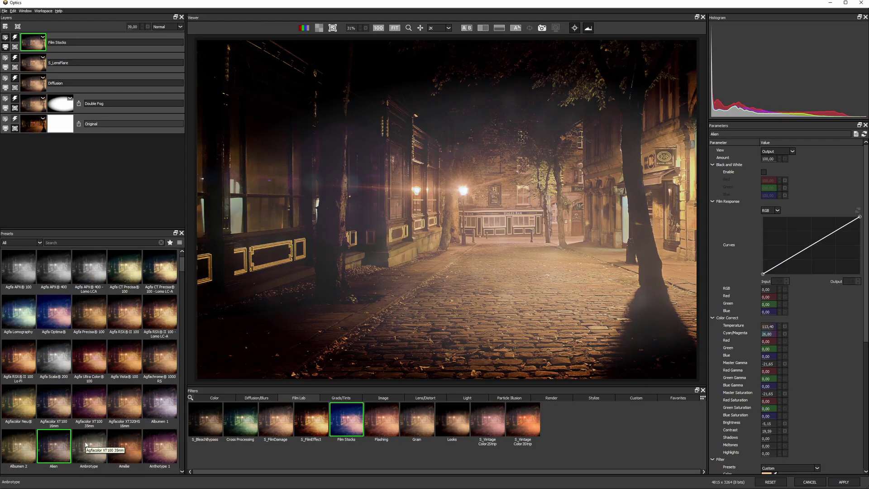
left_click(54, 446)
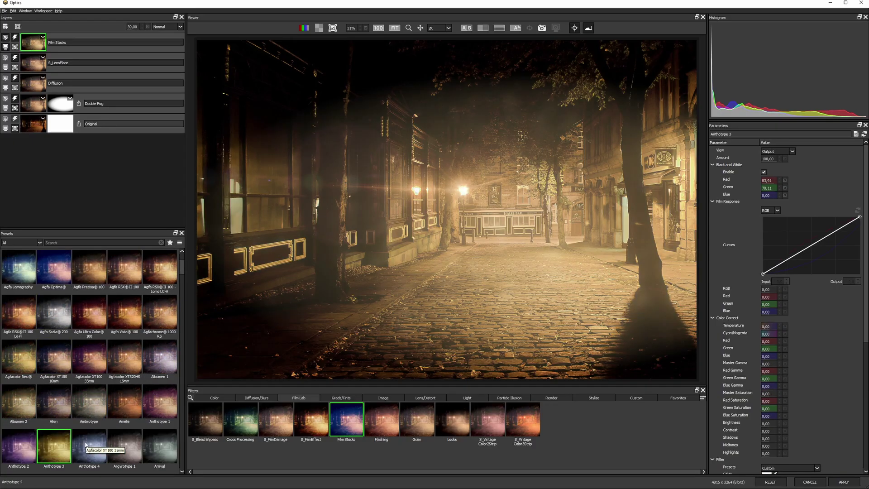
scroll(86, 446, "down", 1)
left_click(86, 444)
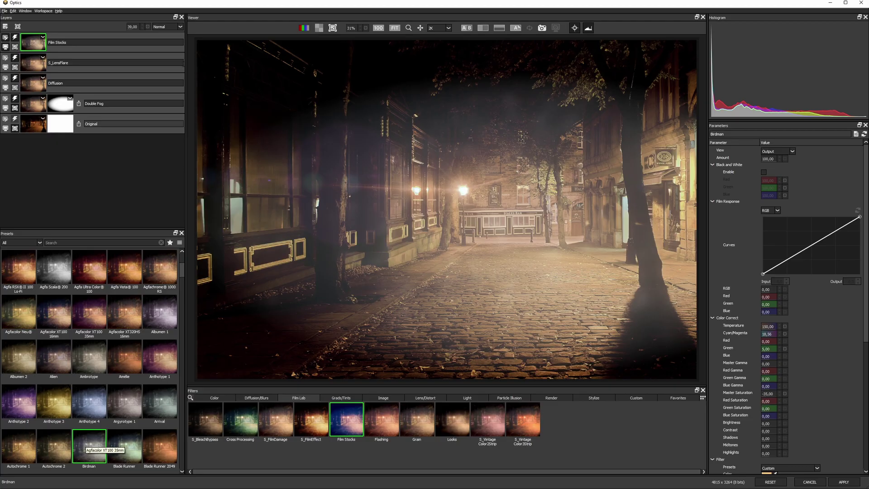
left_click(181, 26)
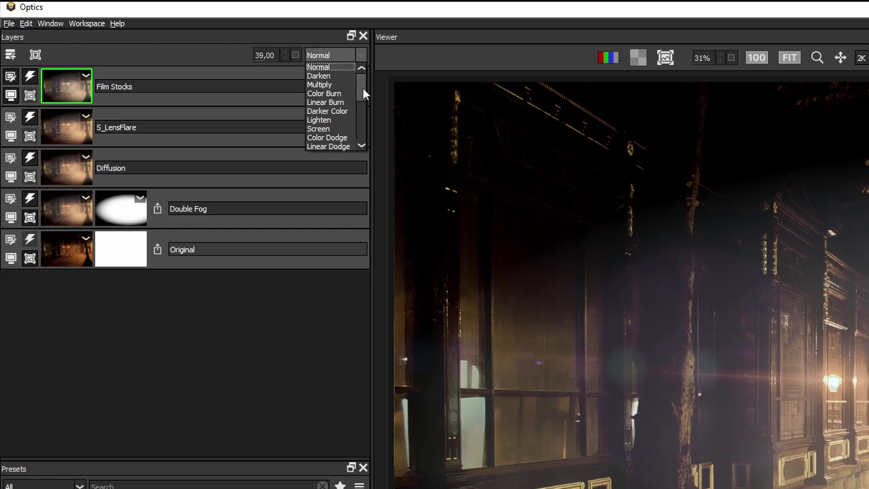
left_click_drag(363, 88, 365, 104)
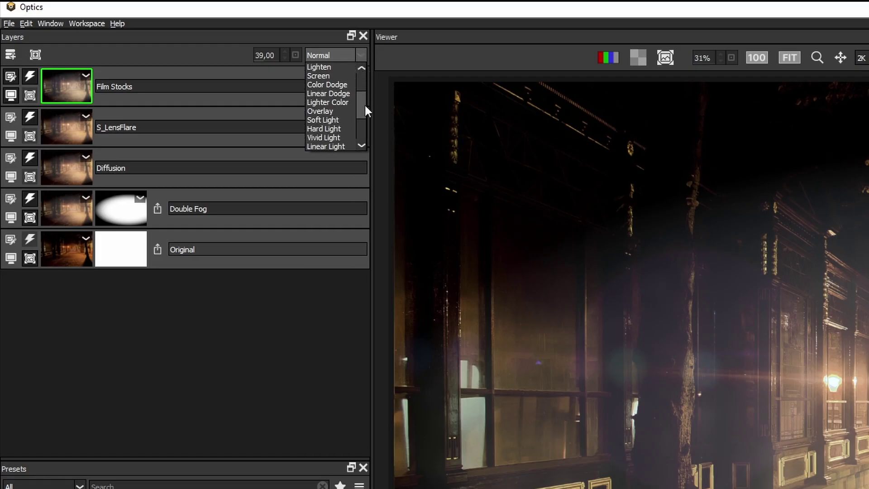
left_click(342, 120)
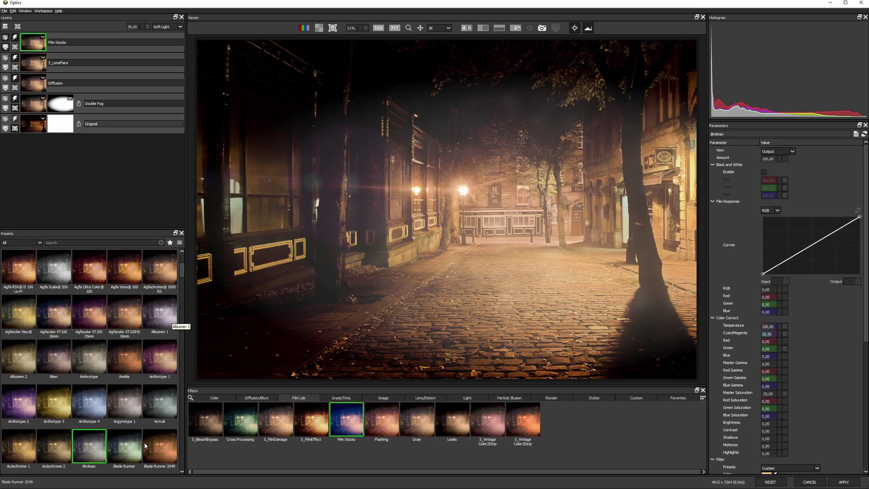
Step through the film presets to Stranger Things and drop the layer opacity to 28.
key("Right")
key("Right")
key("Down")
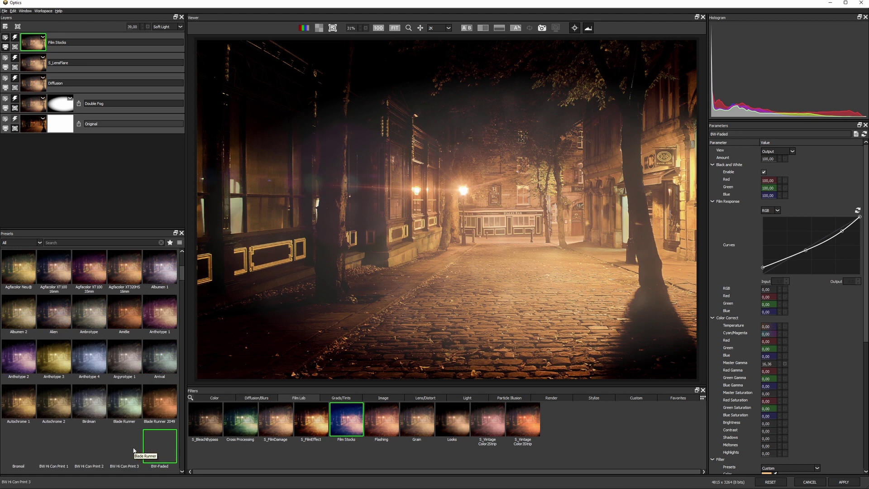
key("Page_Down")
key("Page_Down")
key("Page_Down")
key("Up")
key("Up")
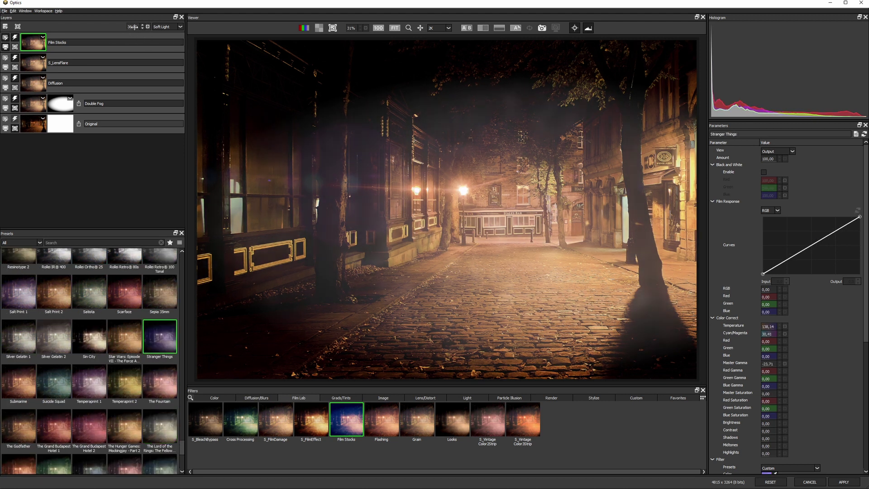
left_click_drag(146, 26, 28, 68)
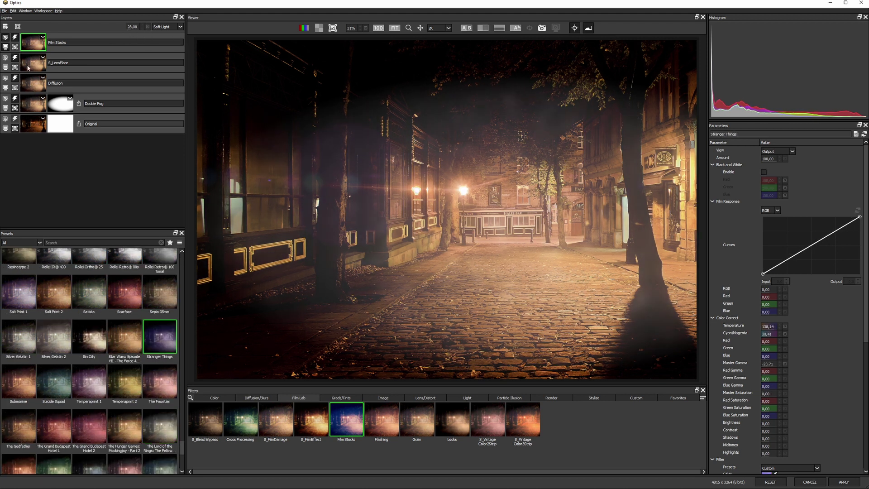
Raise the Diffusion layer's brightness, then toggle the Original layer to compare before and after.
left_click(6, 80)
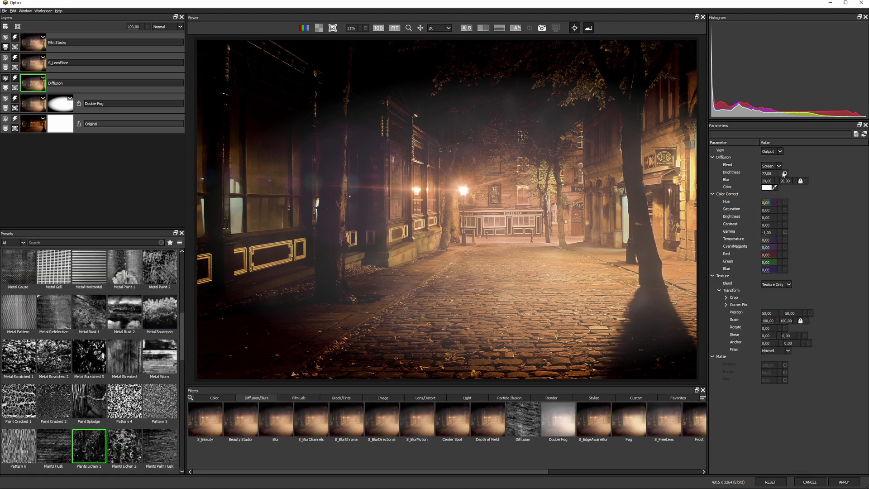
left_click_drag(769, 172, 773, 172)
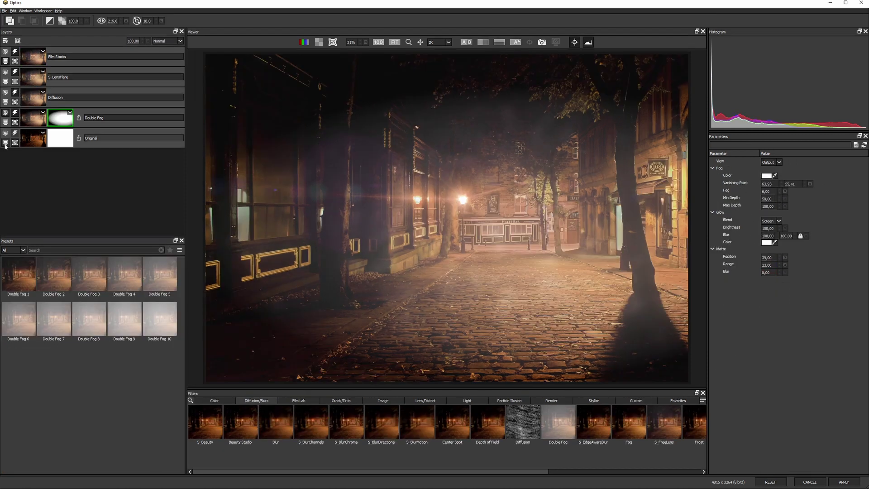
left_click(6, 143)
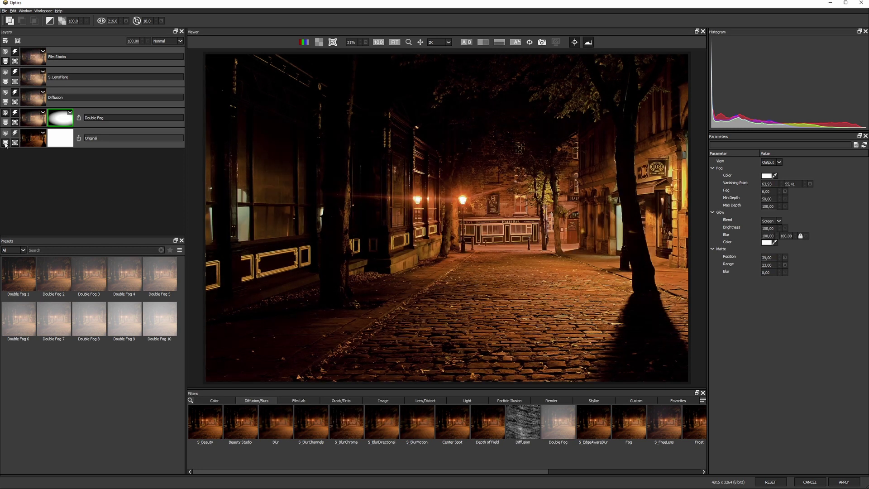
left_click(4, 144)
left_click(5, 143)
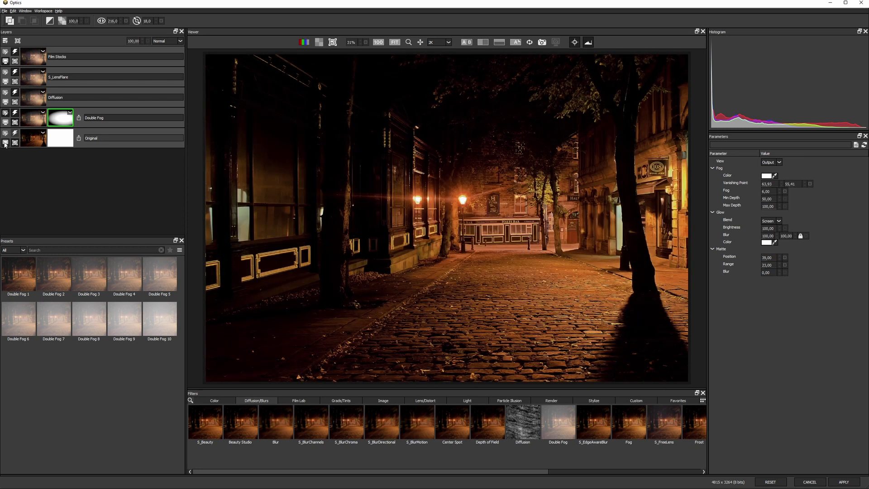